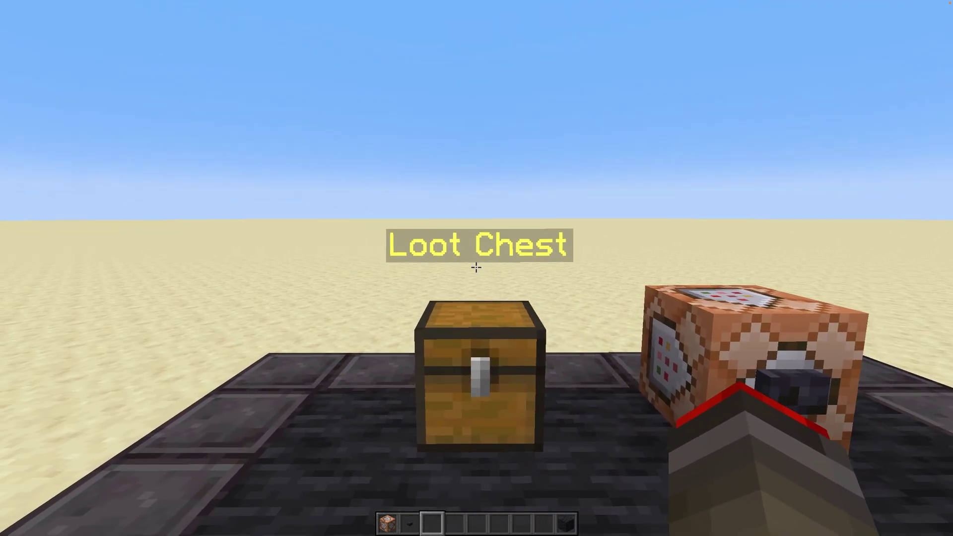
Open the chat command line while facing the chest with the yellow Loot Chest label
{"action": "key", "text": "slash"}
{"action": "type", "text": "/kill @n[type=minecraft:armor_stand]"}
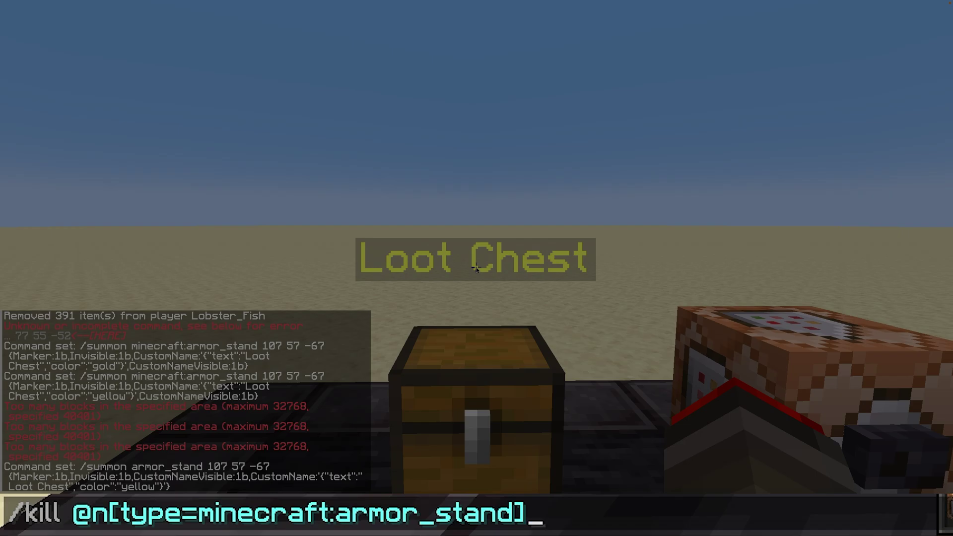
Run /kill @n[type=minecraft:armor_stand] to remove the Loot Chest label's armor stand
{"action": "key", "text": "Return"}
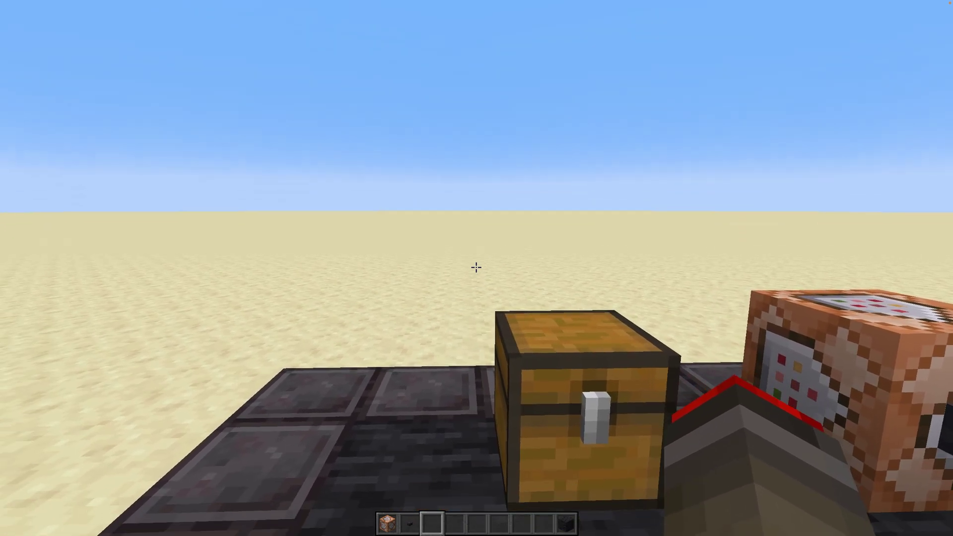
Walk up to the command block and briefly check its command editor
{"action": "key", "text": "s"}
{"action": "key", "text": "w"}
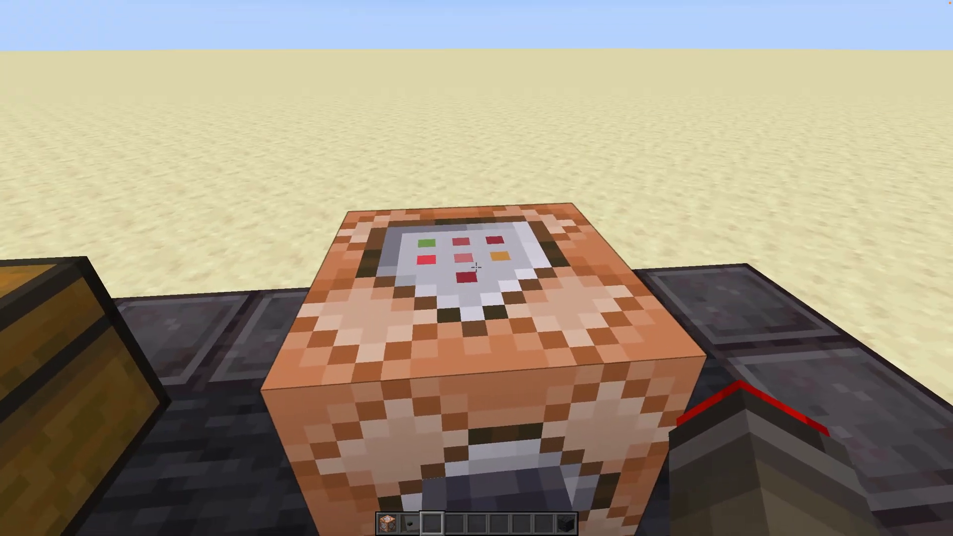
{"action": "right_click", "coordinate": [477, 268]}
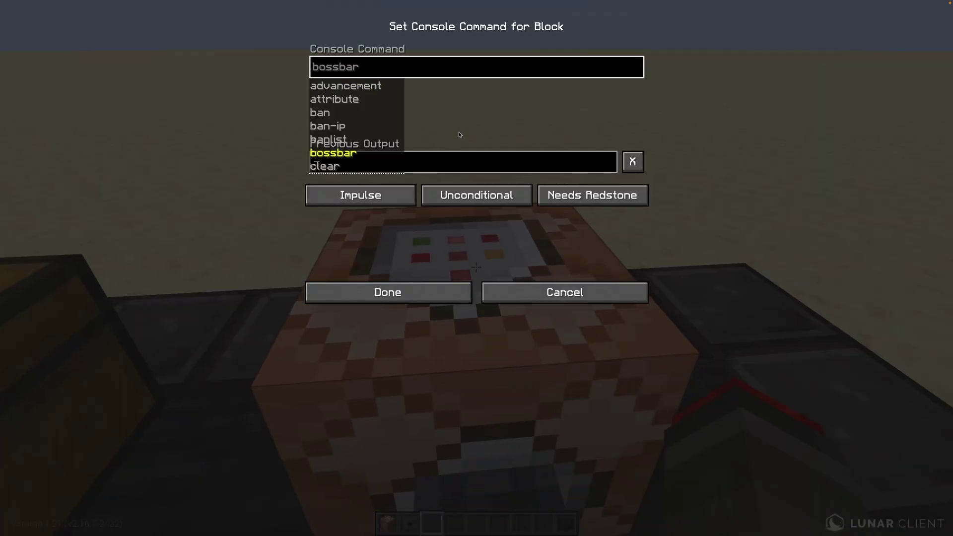
{"action": "key", "text": "Escape"}
{"action": "key", "text": "Escape"}
Place bedrock on the chest, read its coordinates 107 57 -67 via /setblock, then break it
{"action": "key", "text": "9"}
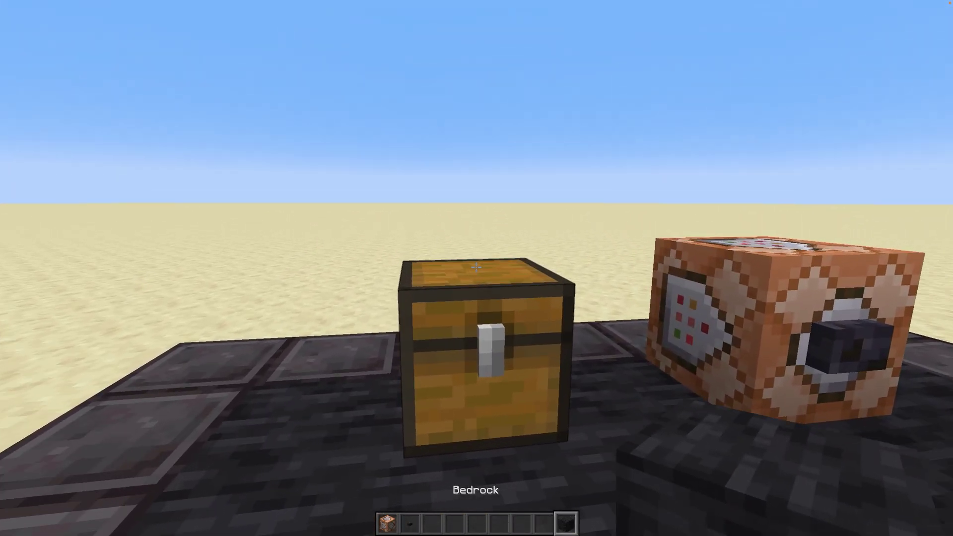
{"action": "right_click", "coordinate": [476, 268]}
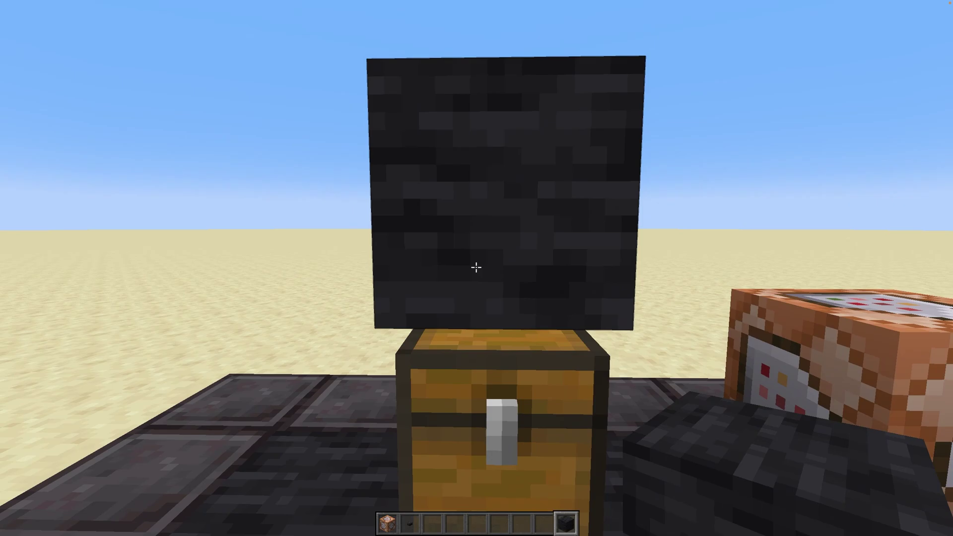
{"action": "type", "text": "/setblock 107 57 -67"}
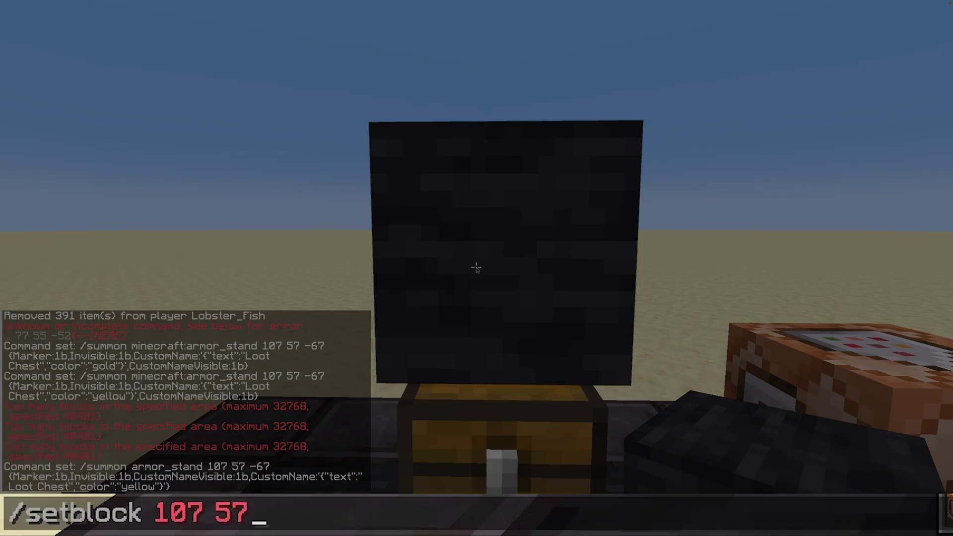
{"action": "key", "text": "ctrl+shift+Left"}
{"action": "key", "text": "ctrl+shift+Left"}
{"action": "key", "text": "ctrl+shift+Left"}
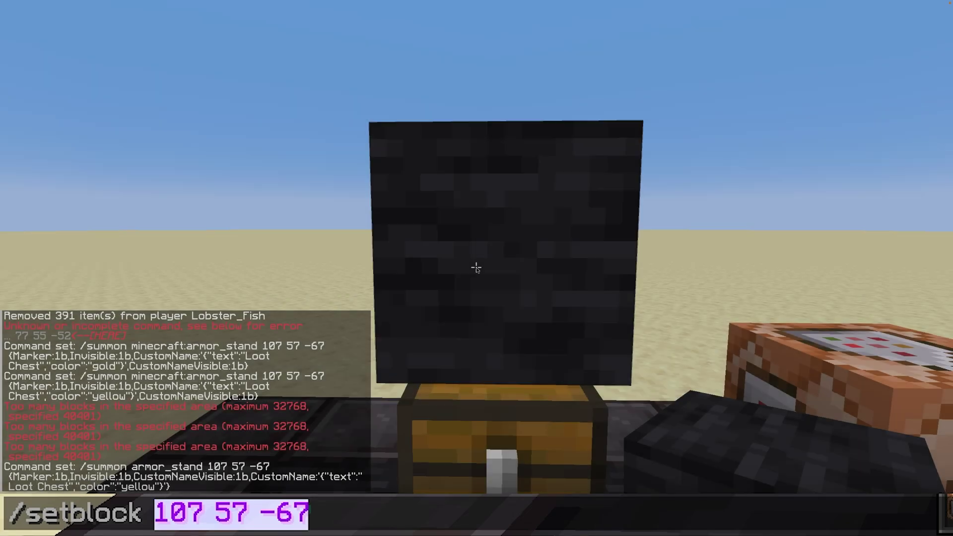
{"action": "key", "text": "Escape"}
{"action": "left_click", "coordinate": [475, 268]}
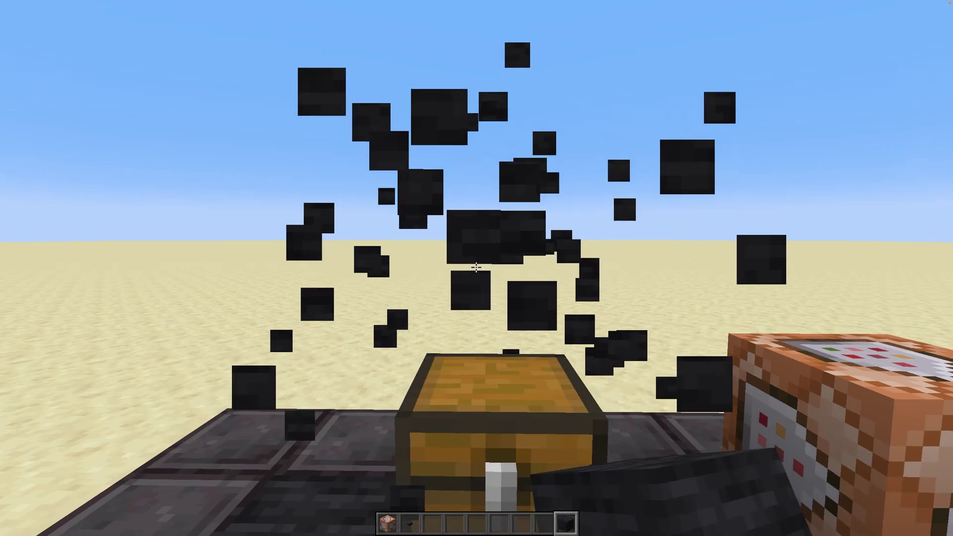
In the command block, type /summon minecraft:armor_stand 107 57 -67 with Marker, Invisible and CustomNameVisible tags
{"action": "right_click", "coordinate": [475, 268]}
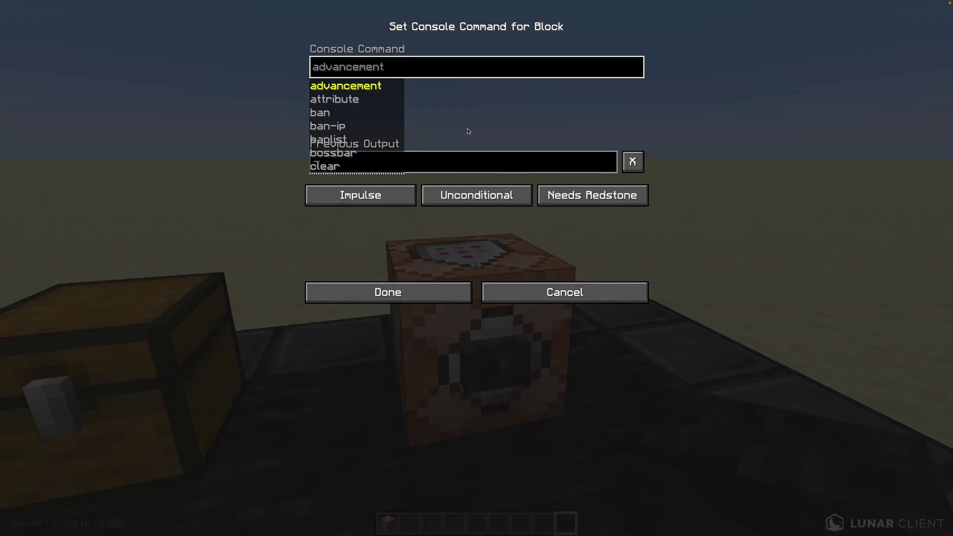
{"action": "type", "text": "/summon am"}
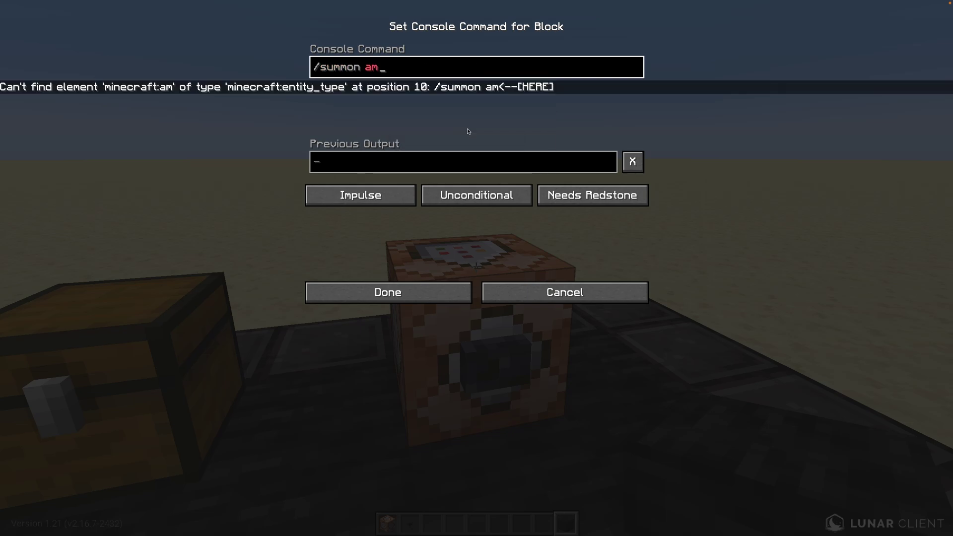
{"action": "key", "text": "BackSpace"}
{"action": "type", "text": "rmo"}
{"action": "key", "text": "Tab"}
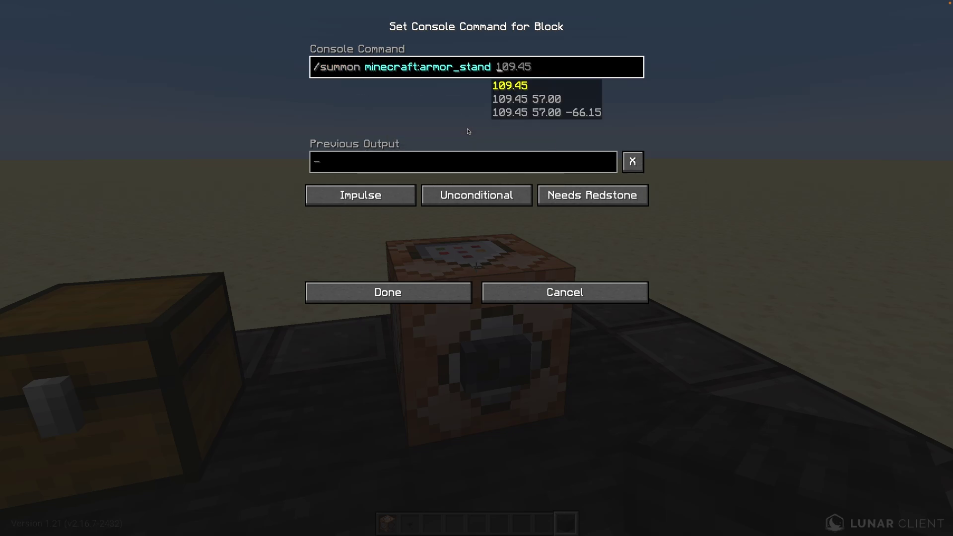
{"action": "type", "text": "107 57 -67"}
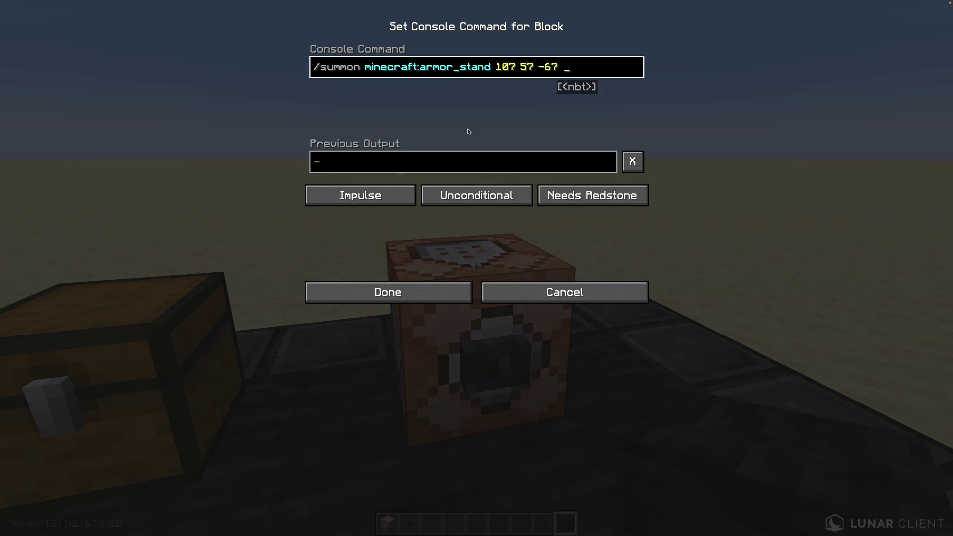
{"action": "type", "text": " {}"}
{"action": "type", "text": "Marker:1b,"}
{"action": "type", "text": "Invisibl"}
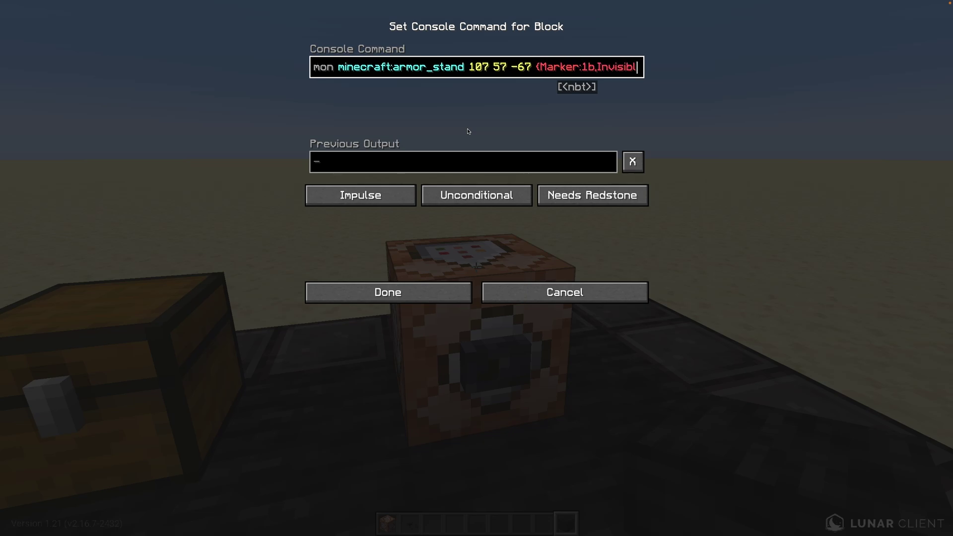
{"action": "type", "text": "e:1,,"}
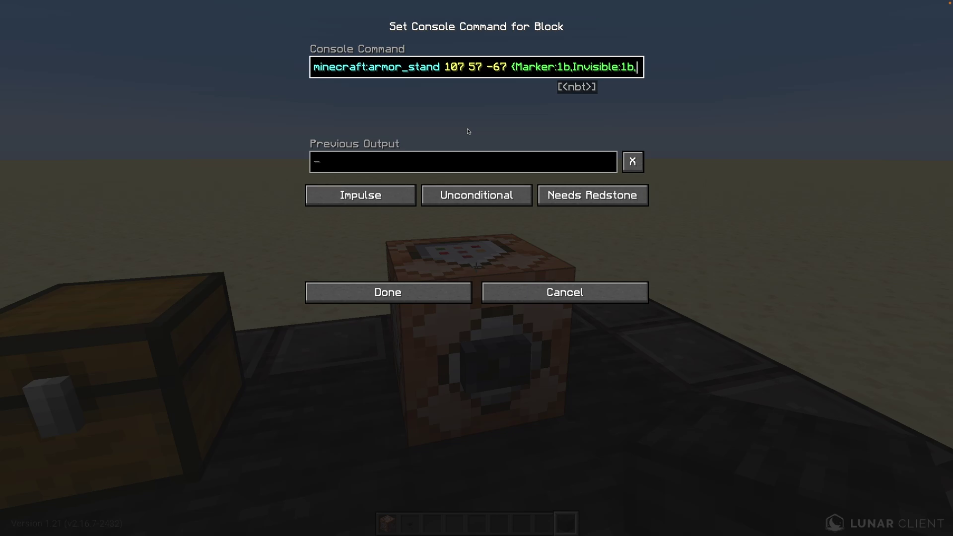
{"action": "type", "text": "}"}
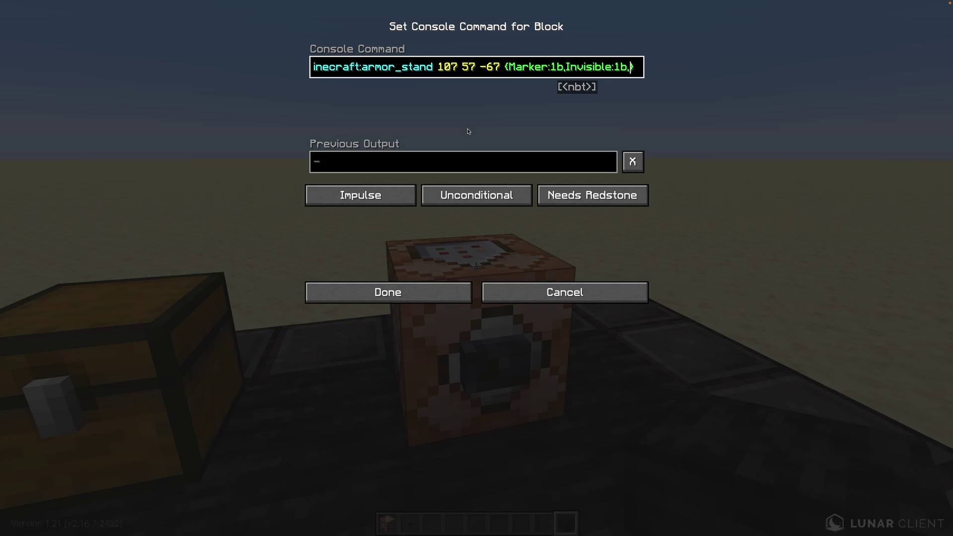
{"action": "type", "text": "CustomN"}
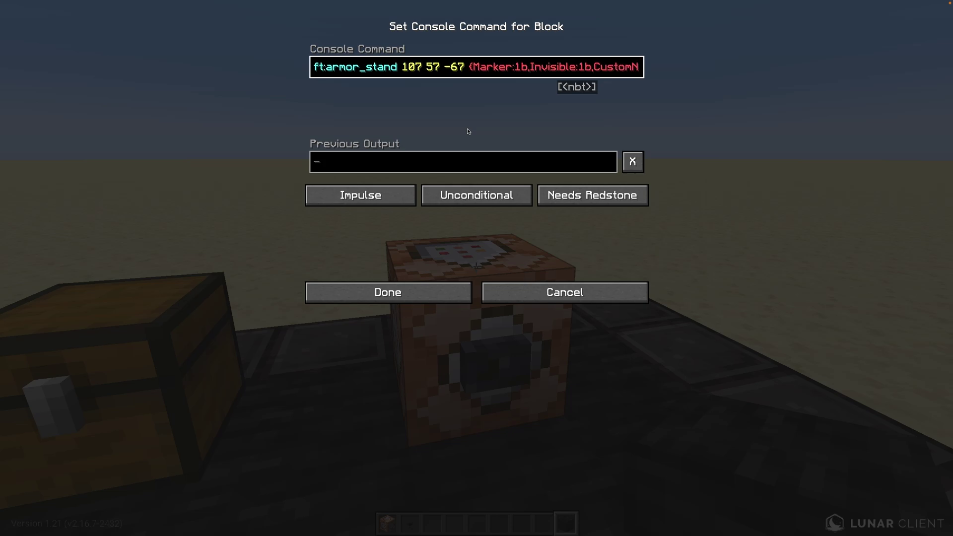
{"action": "type", "text": "ameVisibel"}
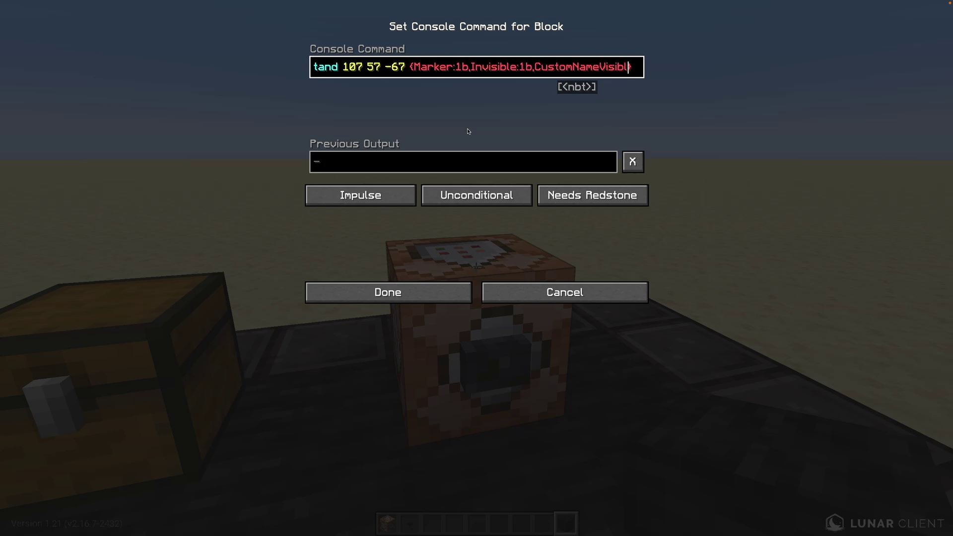
{"action": "type", "text": "e:1b,Custo"}
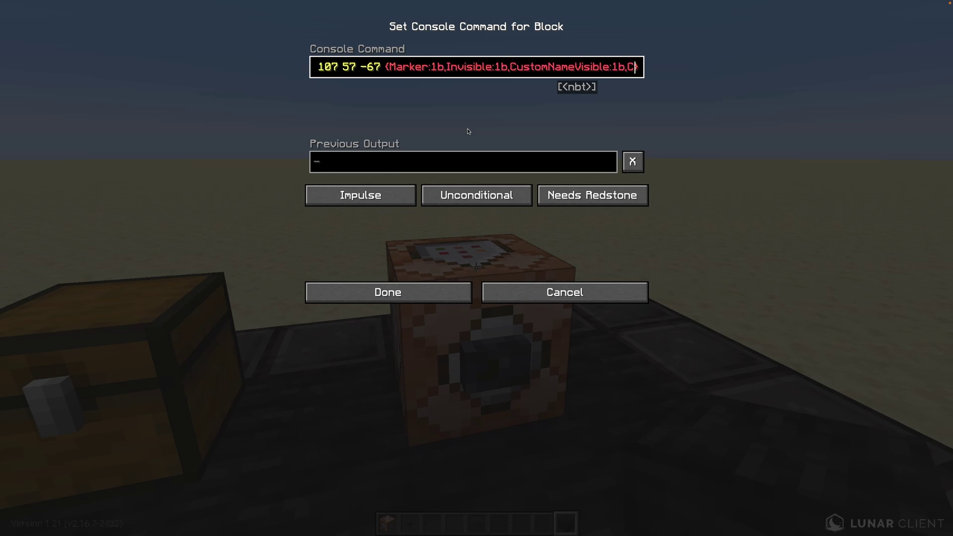
{"action": "type", "text": "Name:"}
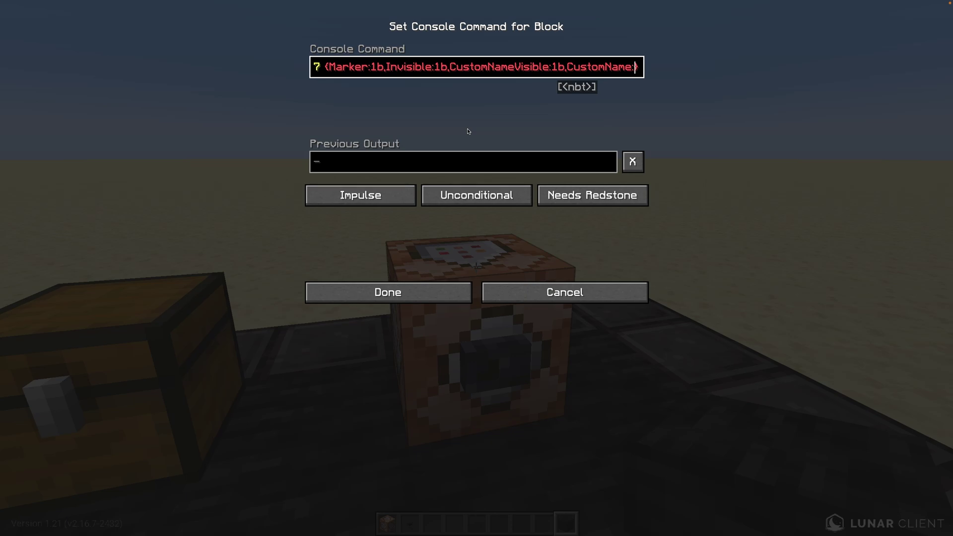
Complete the CustomName as {"text":"Loot Chest","color":"yellow"} and close the NBT tags
{"action": "type", "text": "\""}
{"action": "key", "text": "End"}
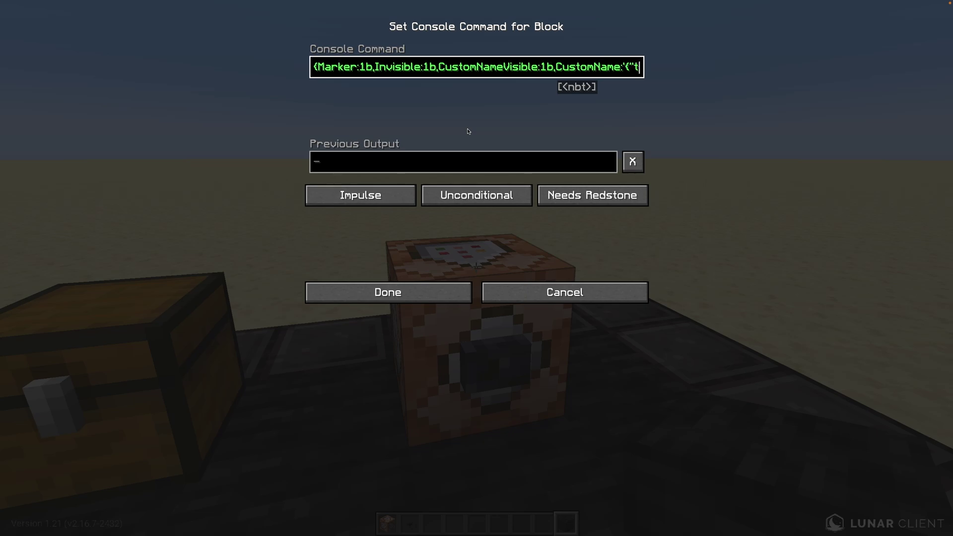
{"action": "type", "text": "ext\":\"\"}"}
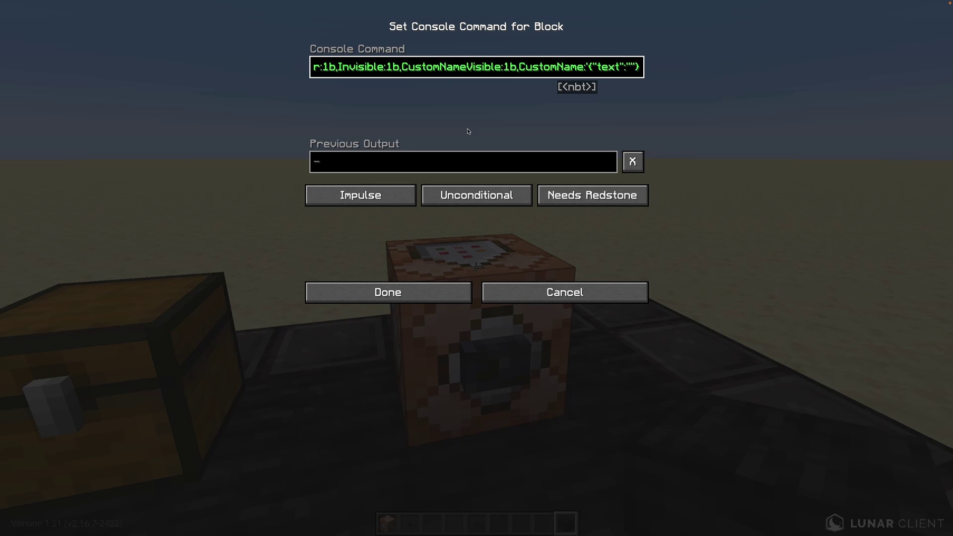
{"action": "type", "text": "oot Chest"}
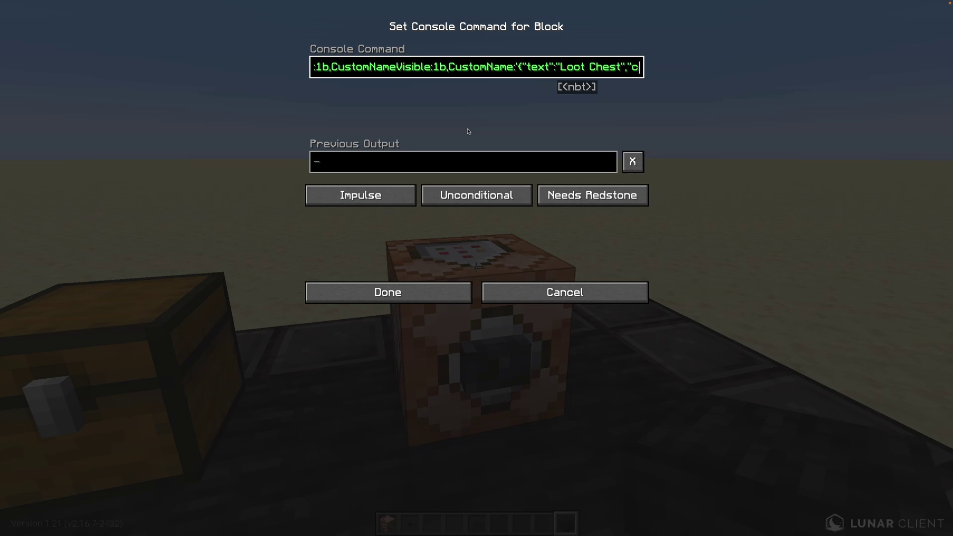
{"action": "type", "text": "olor\":\"yellow"}
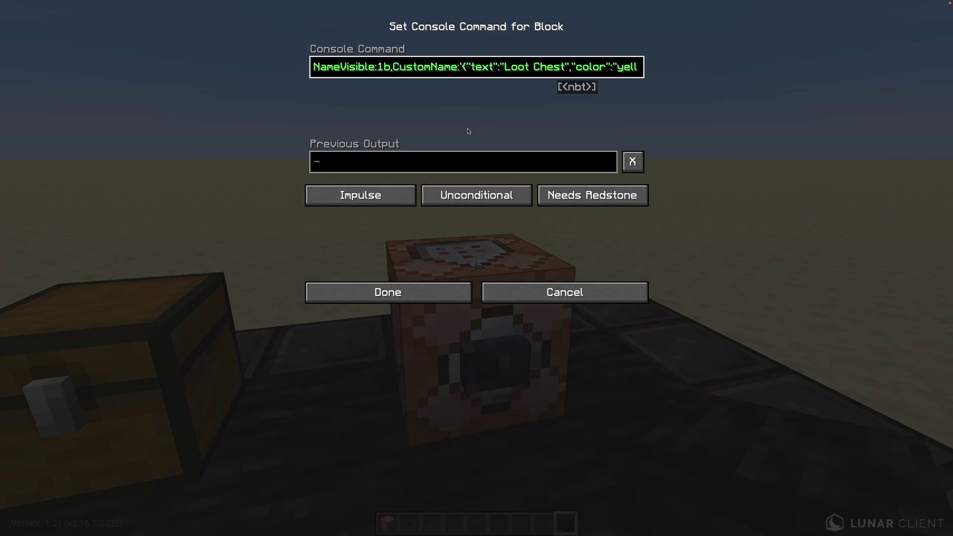
{"action": "left_click", "coordinate": [428, 69]}
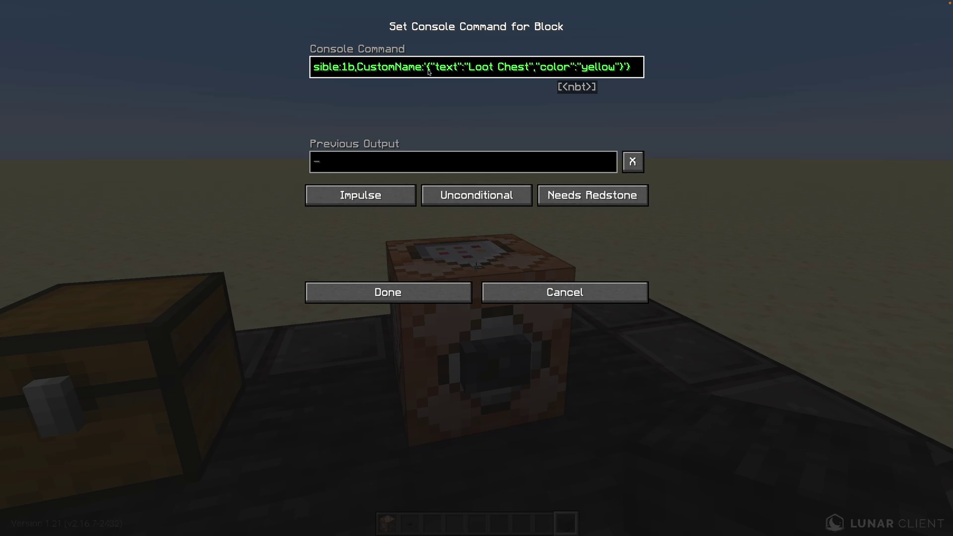
{"action": "left_click", "coordinate": [621, 72], "text": "shift"}
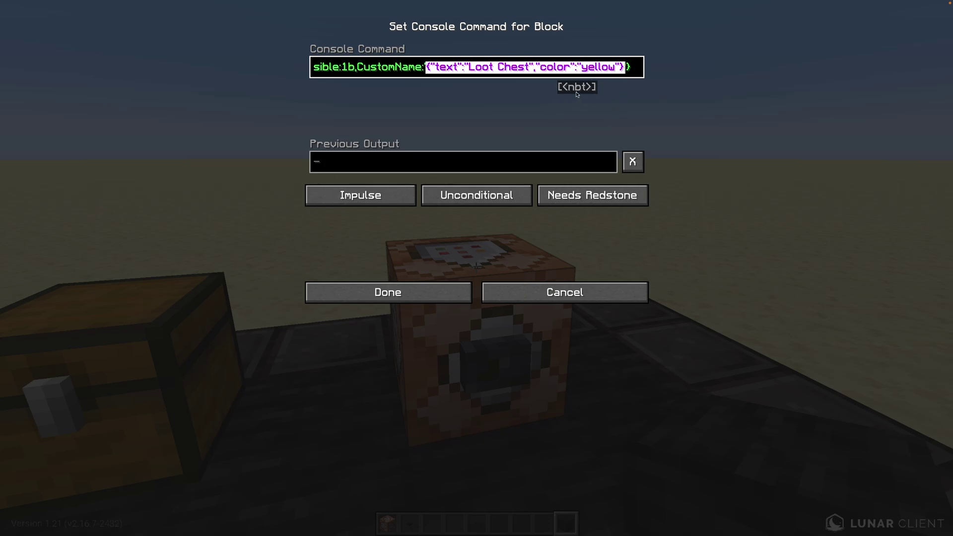
{"action": "left_click", "coordinate": [635, 68]}
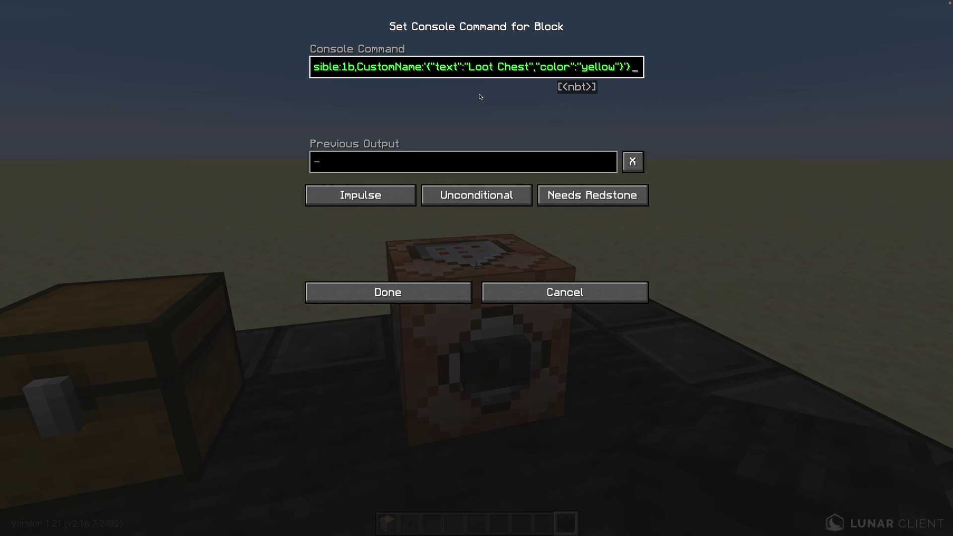
Check the 107 57 -67 coordinates in the command and save it with Done
{"action": "key", "text": "Home"}
{"action": "key", "text": "ctrl+Right"}
{"action": "key", "text": "ctrl+Right"}
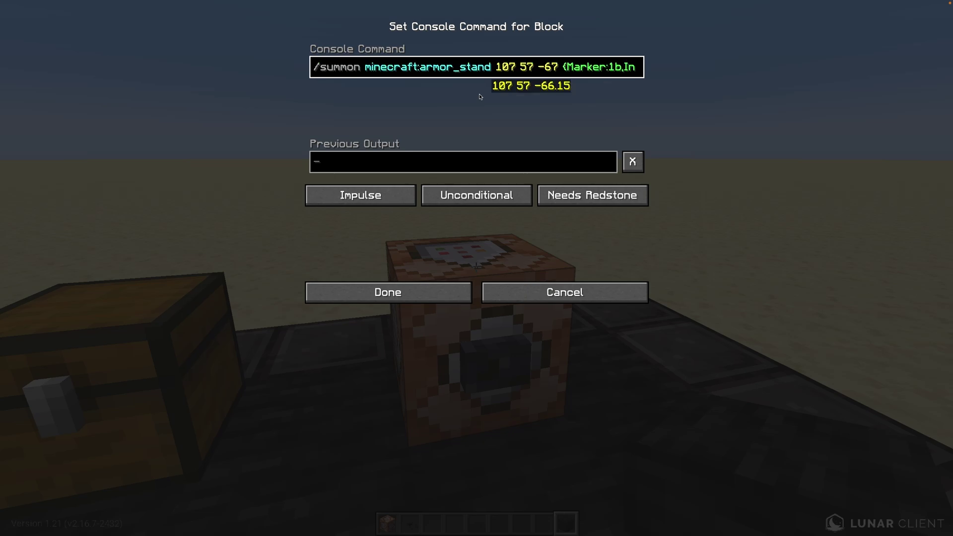
{"action": "left_click", "coordinate": [496, 67]}
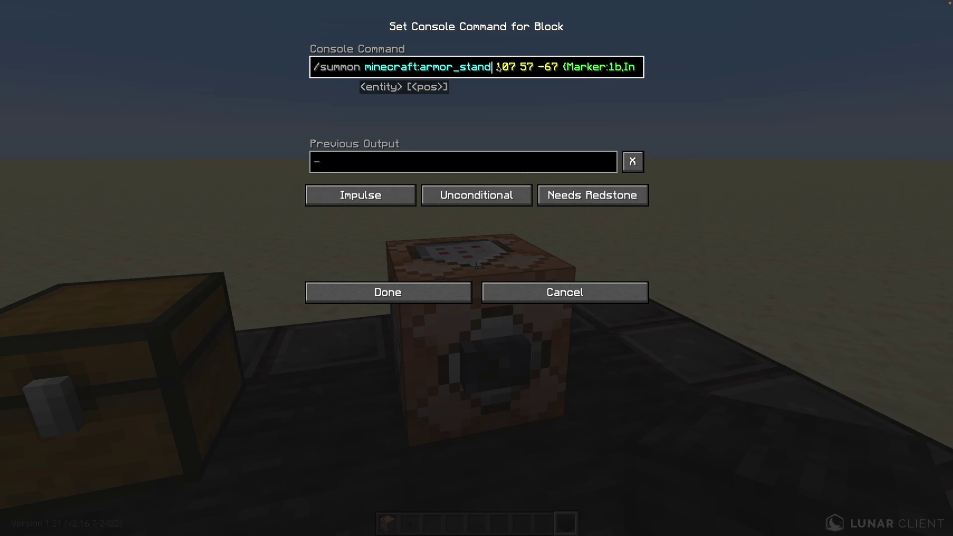
{"action": "left_click", "coordinate": [560, 67], "text": "shift"}
{"action": "left_click", "coordinate": [438, 301]}
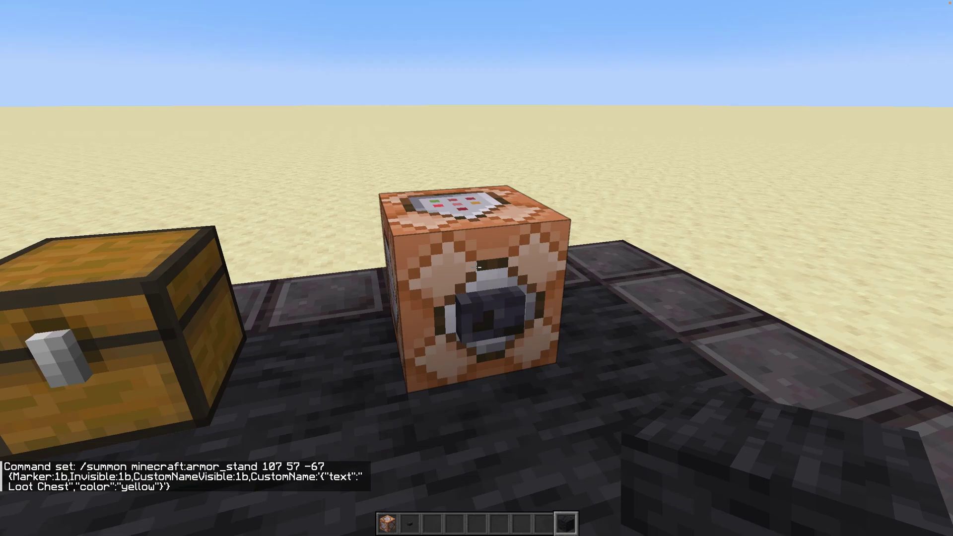
Walk around the chest to view the yellow Loot Chest label floating above it
{"action": "key", "text": "w"}
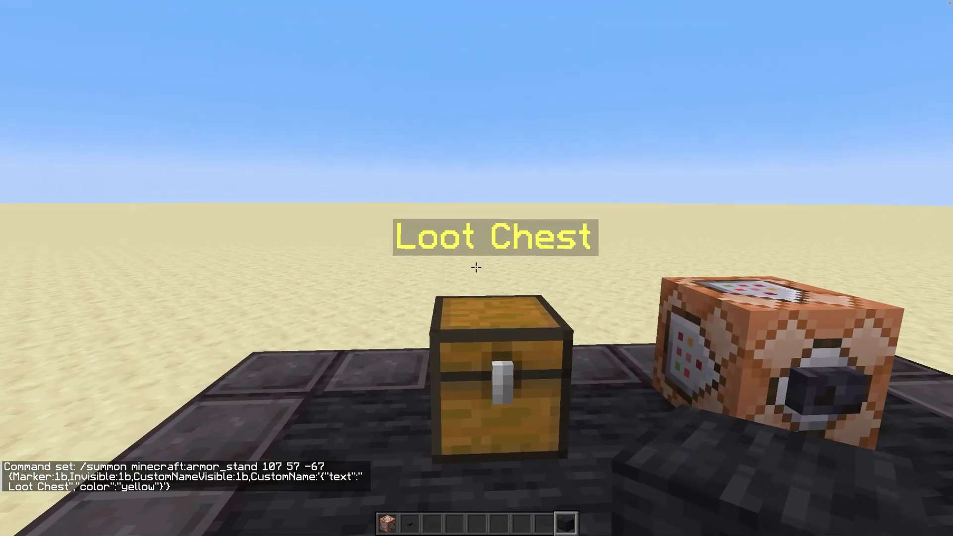
{"action": "key", "text": "s"}
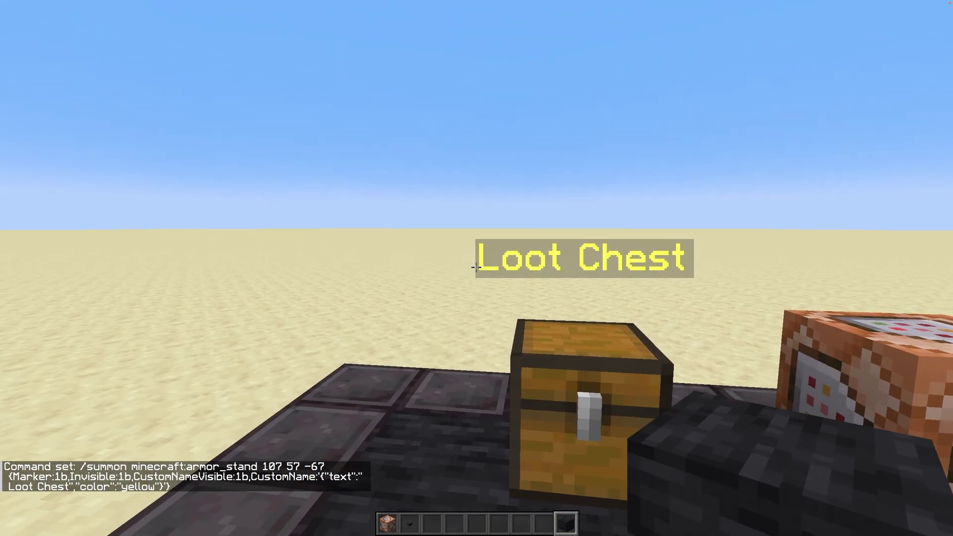
{"action": "key", "text": "5"}
{"action": "key", "text": "d"}
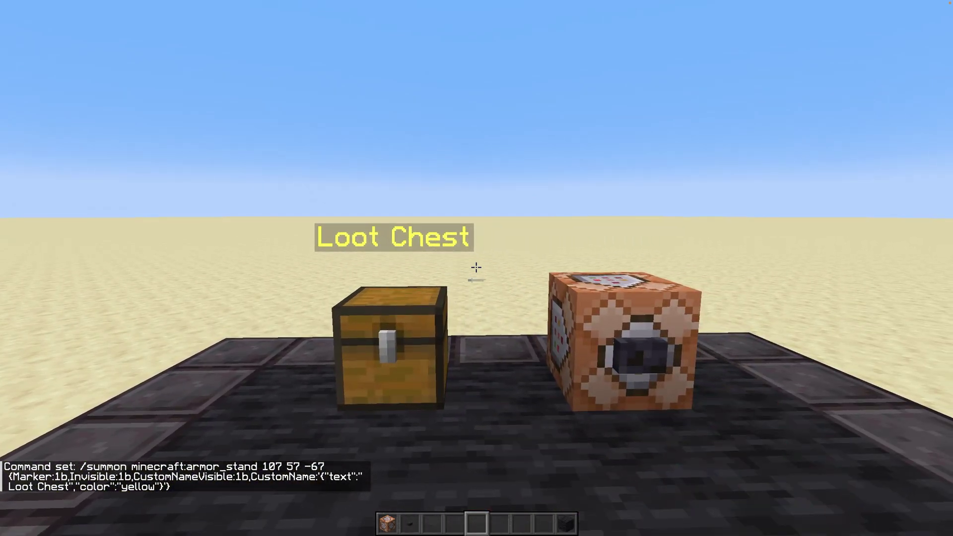
{"action": "key", "text": "a"}
{"action": "key", "text": "w"}
{"action": "right_click", "coordinate": [476, 267]}
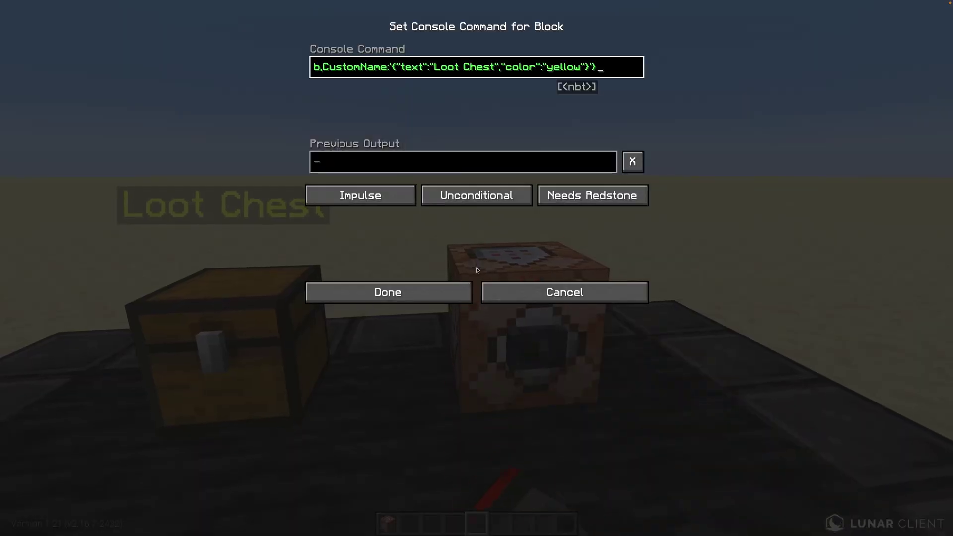
{"action": "left_click", "coordinate": [392, 72]}
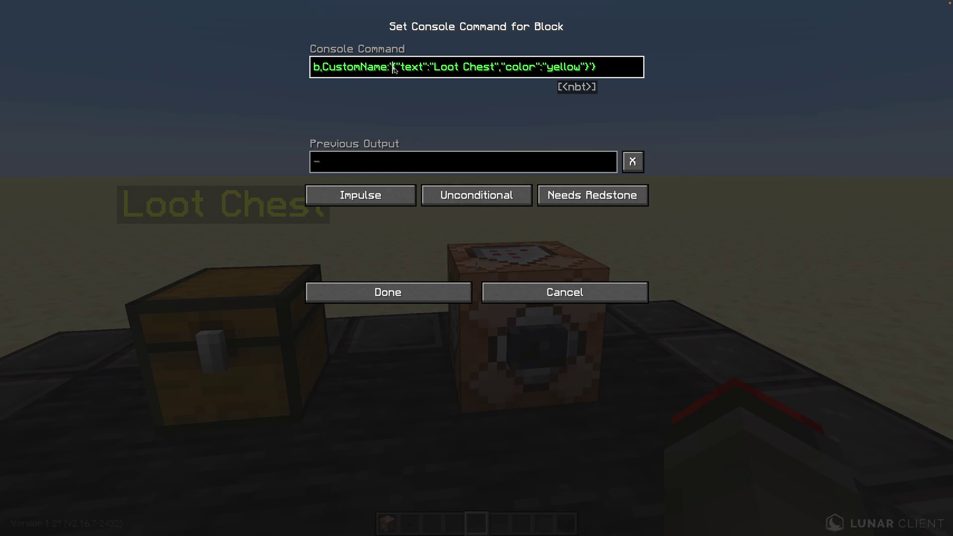
{"action": "left_click", "coordinate": [592, 73], "text": "shift"}
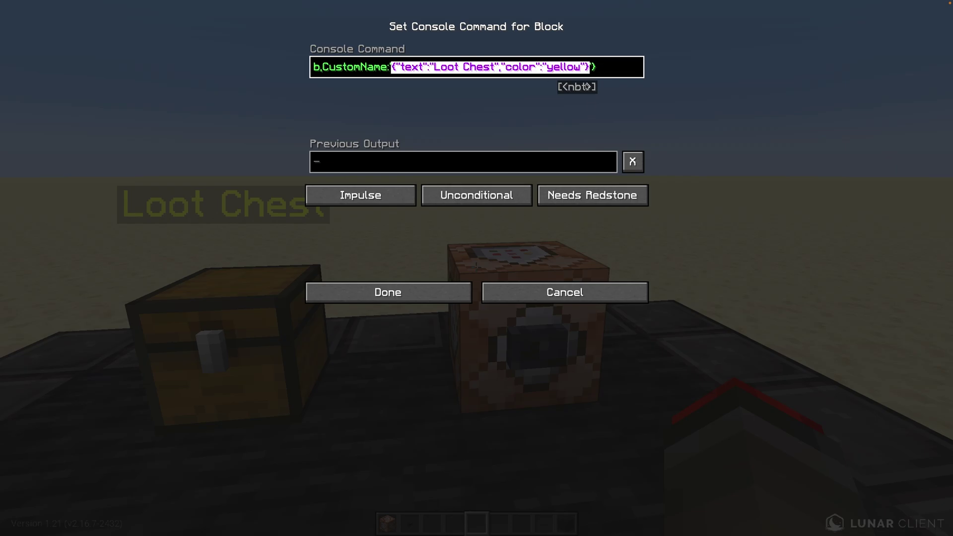